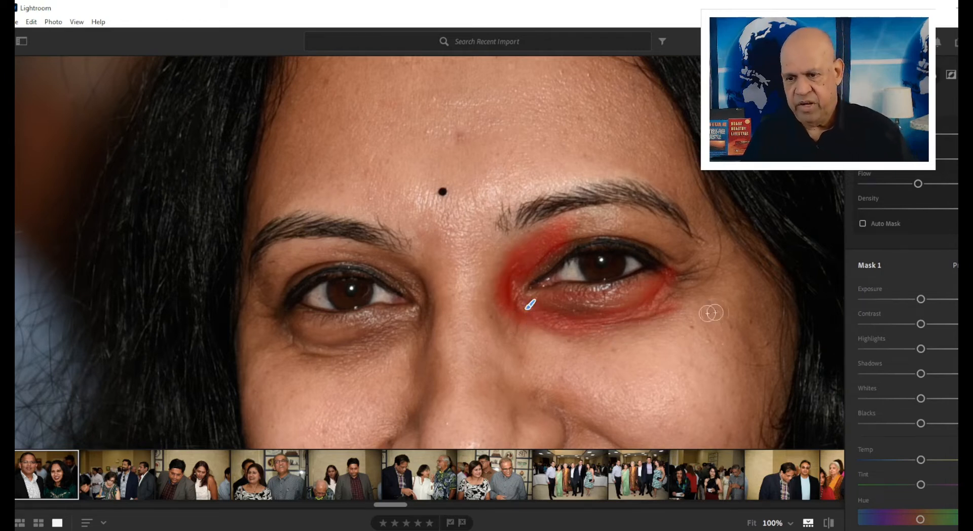
- Hide the mask overlay and slightly raise Mask 1's exposure to lighten the skin around the woman's left eye
{"action": "key", "text": "o"}
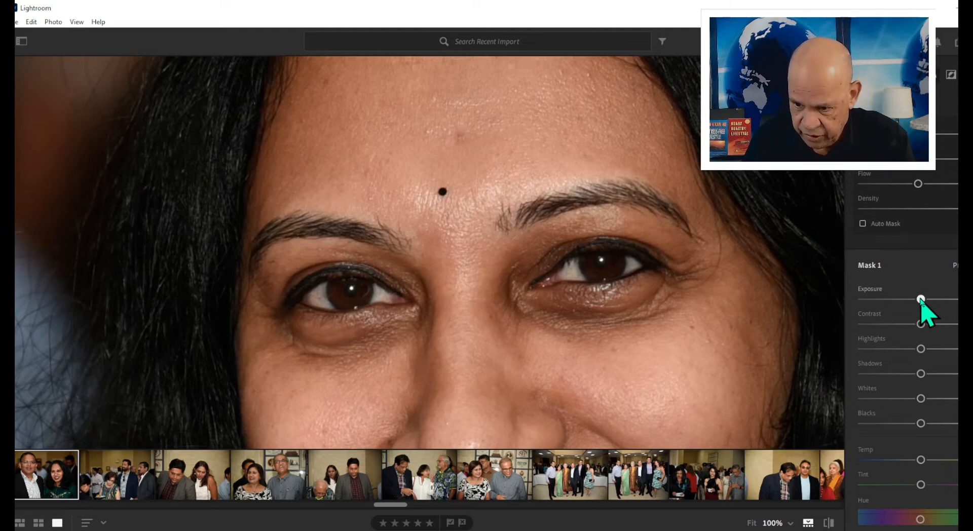
{"action": "left_click_drag", "start_coordinate": [921, 299], "coordinate": [873, 299]}
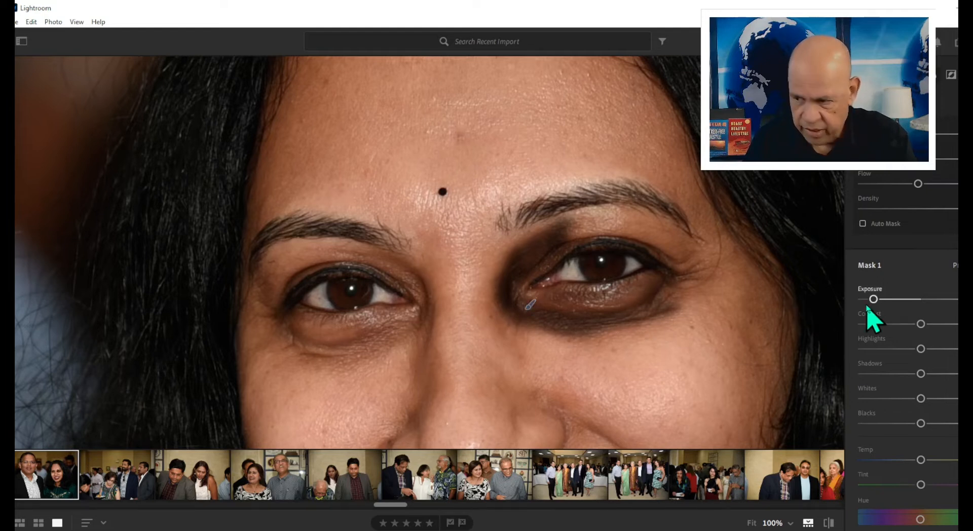
{"action": "left_click_drag", "start_coordinate": [874, 300], "coordinate": [937, 300]}
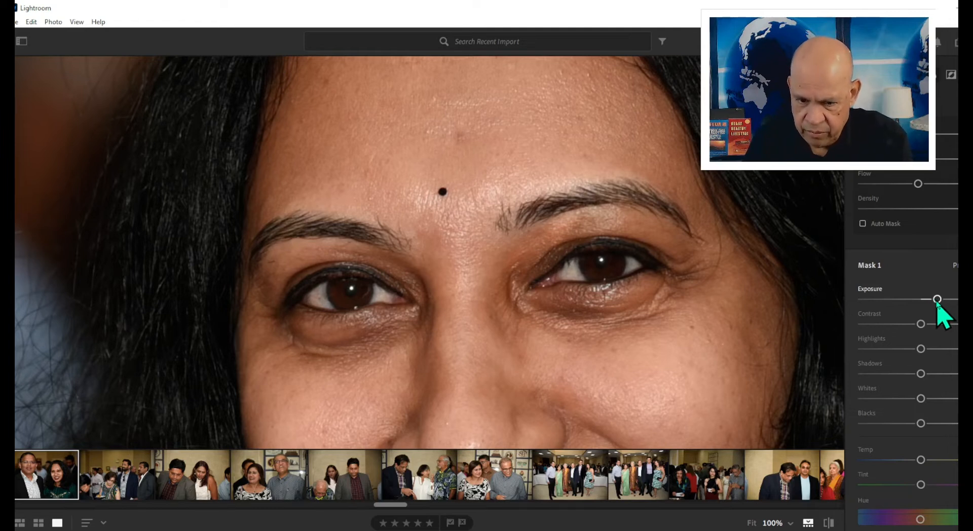
{"action": "left_click_drag", "start_coordinate": [936, 300], "coordinate": [942, 300]}
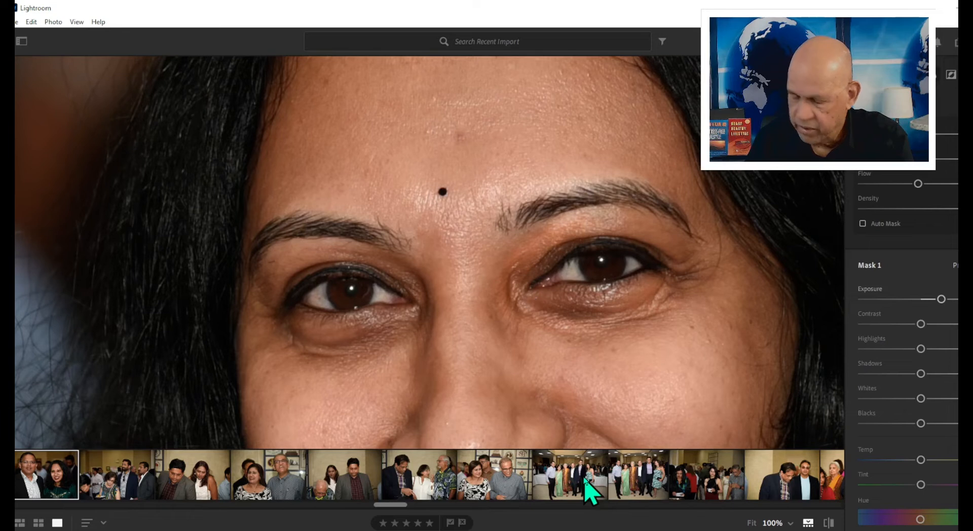
{"action": "key", "text": "ctrl+z"}
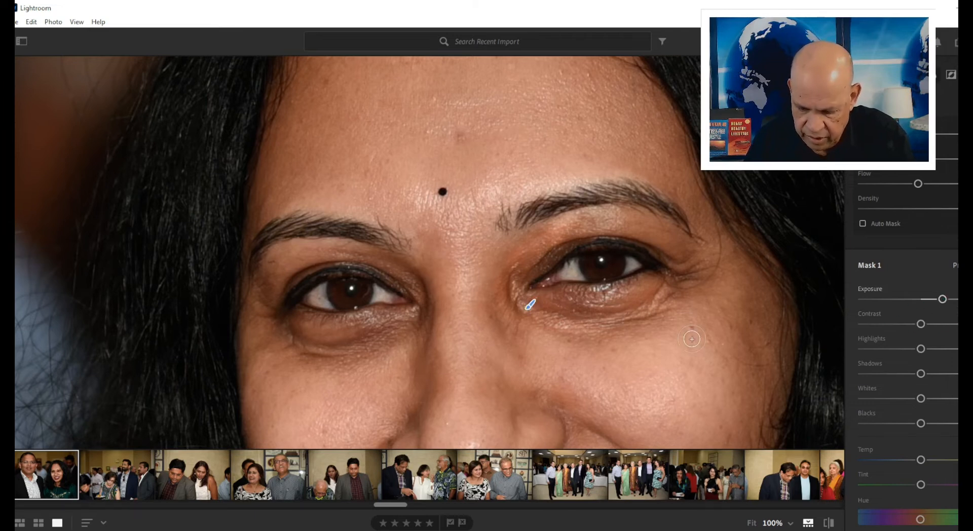
{"action": "key", "text": "backslash"}
{"action": "key", "text": "backslash"}
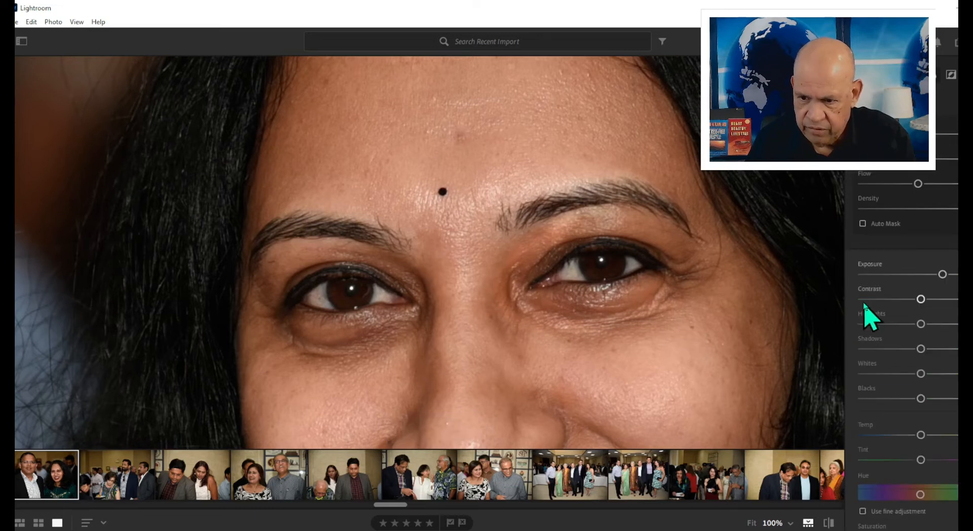
- Reduce both Texture and Clarity in the eye mask to soften the skin around the woman's left eye
{"action": "scroll", "coordinate": [893, 277], "scroll_direction": "down", "scroll_amount": 3}
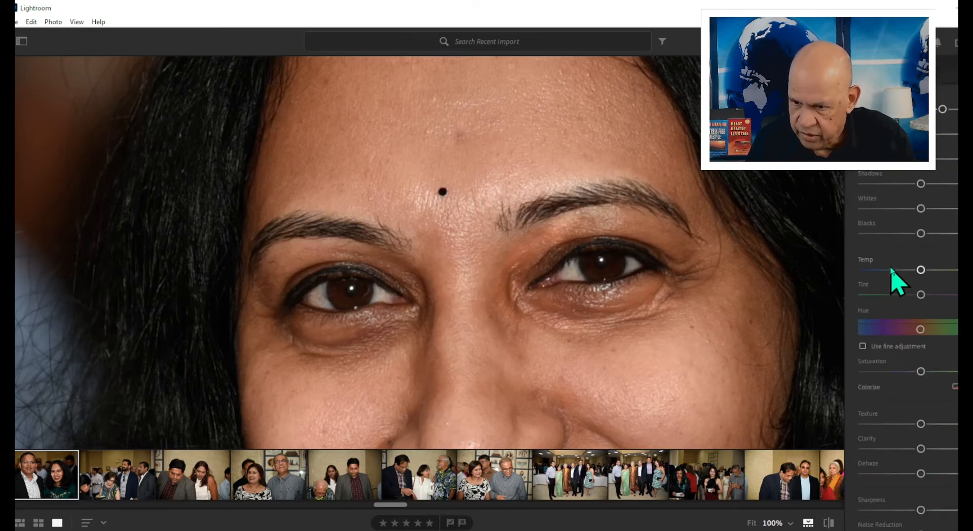
{"action": "scroll", "coordinate": [893, 277], "scroll_direction": "down", "scroll_amount": 2}
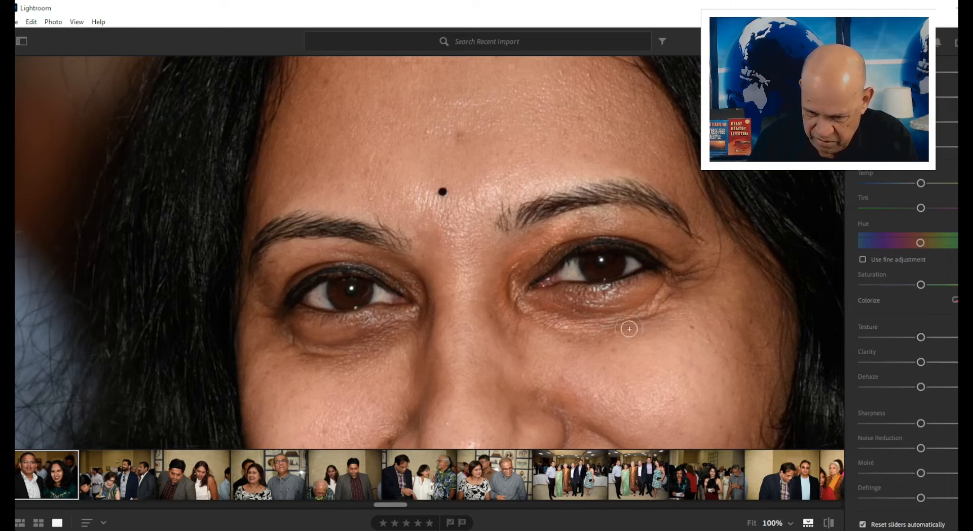
{"action": "left_click_drag", "start_coordinate": [920, 338], "coordinate": [884, 351]}
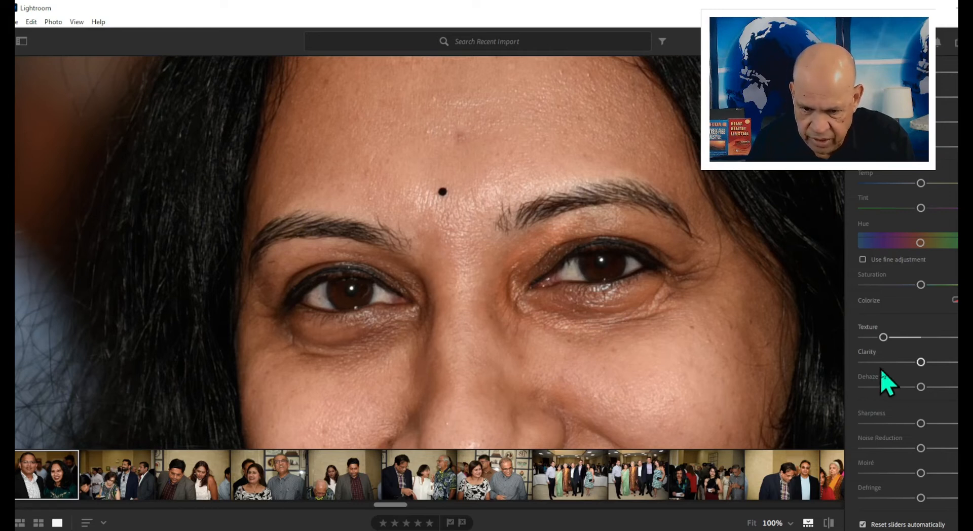
{"action": "left_click_drag", "start_coordinate": [921, 362], "coordinate": [888, 372]}
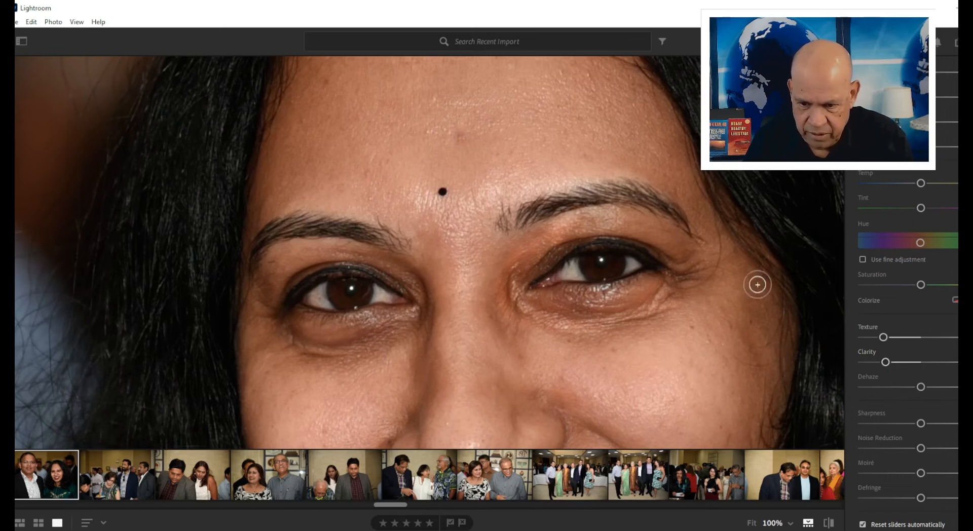
- Compare the retouched area around the woman's left eye with the original and check it in the full photo
{"action": "scroll", "coordinate": [919, 217], "scroll_direction": "up", "scroll_amount": 5}
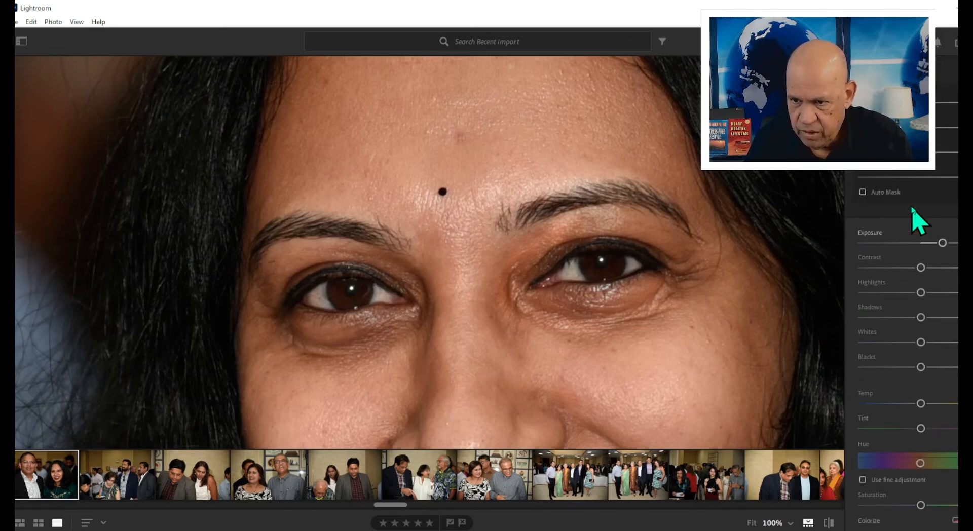
{"action": "scroll", "coordinate": [915, 216], "scroll_direction": "up", "scroll_amount": 1}
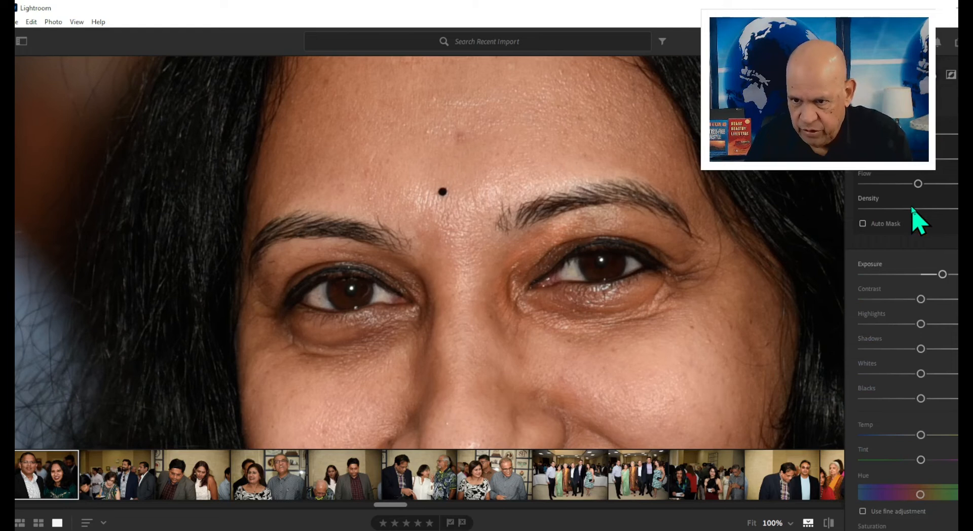
{"action": "scroll", "coordinate": [900, 279], "scroll_direction": "down", "scroll_amount": 2}
{"action": "scroll", "coordinate": [908, 282], "scroll_direction": "down", "scroll_amount": 1}
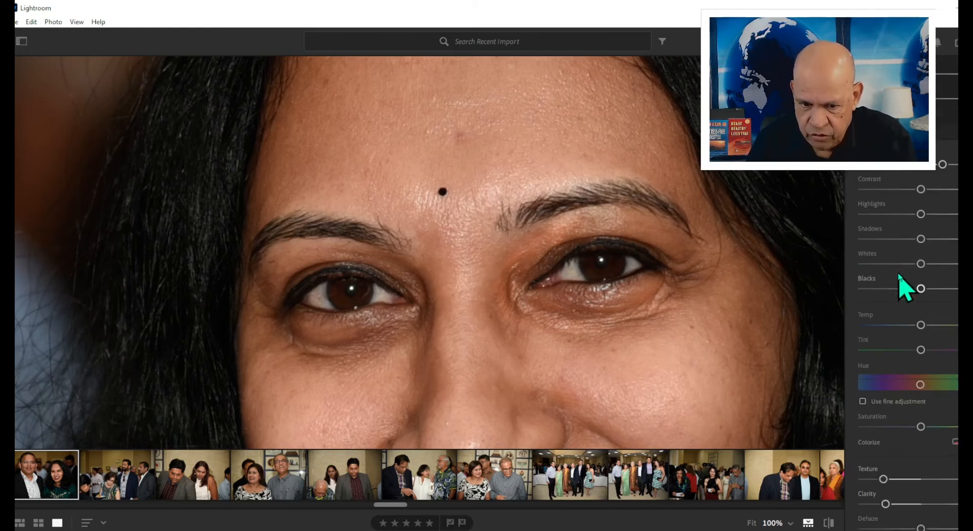
{"action": "scroll", "coordinate": [919, 324], "scroll_direction": "down", "scroll_amount": 3}
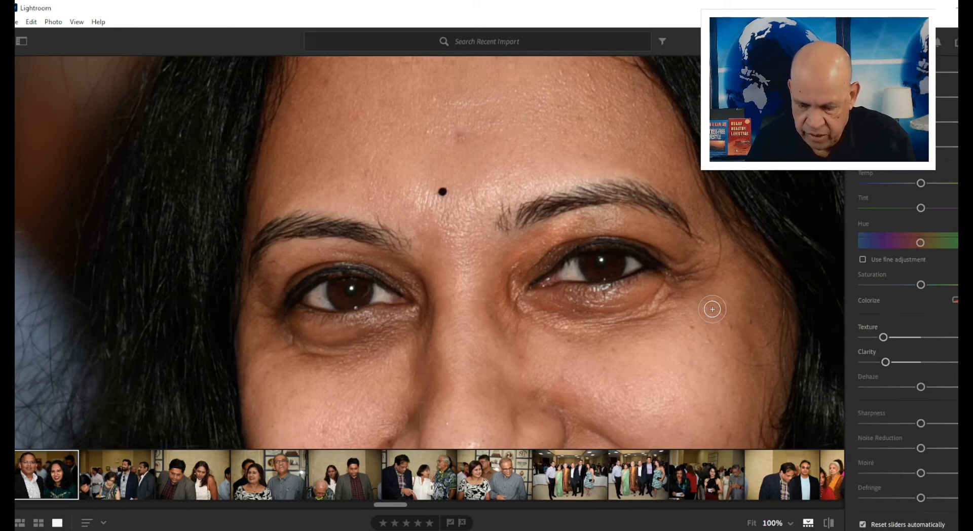
{"action": "key", "text": "backslash"}
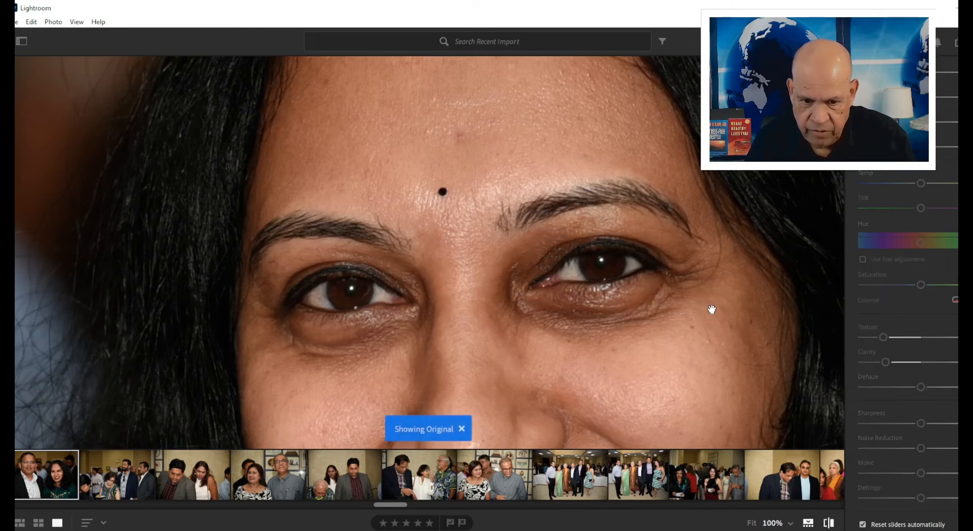
{"action": "key", "text": "backslash"}
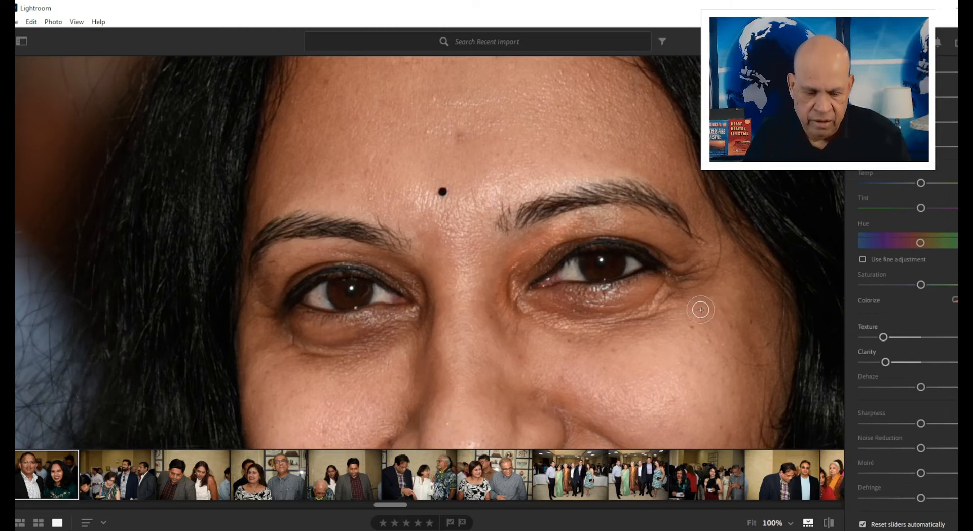
{"action": "key", "text": "e"}
{"action": "left_click", "coordinate": [700, 311]}
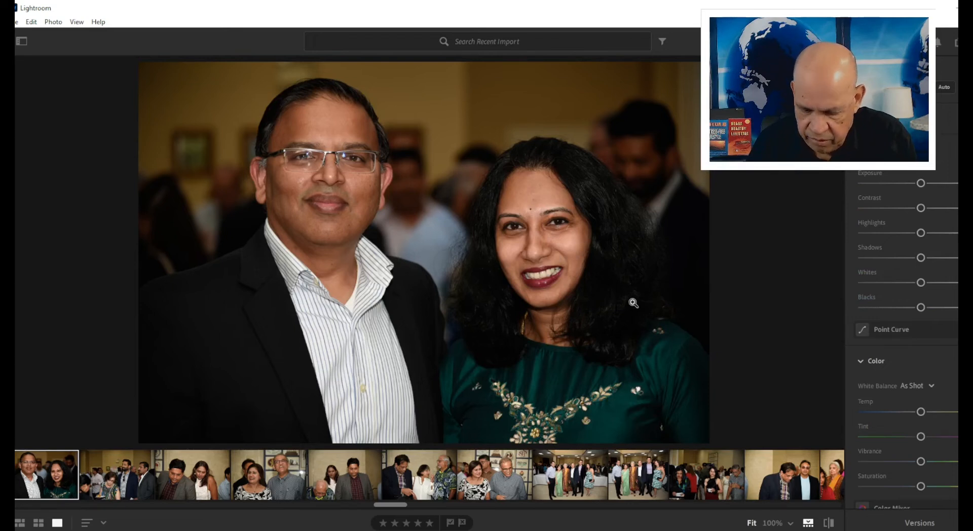
- Brush more of Mask 1 over the skin beneath the woman's left eye, then finish masking and show the whole photo
{"action": "left_click", "coordinate": [556, 230]}
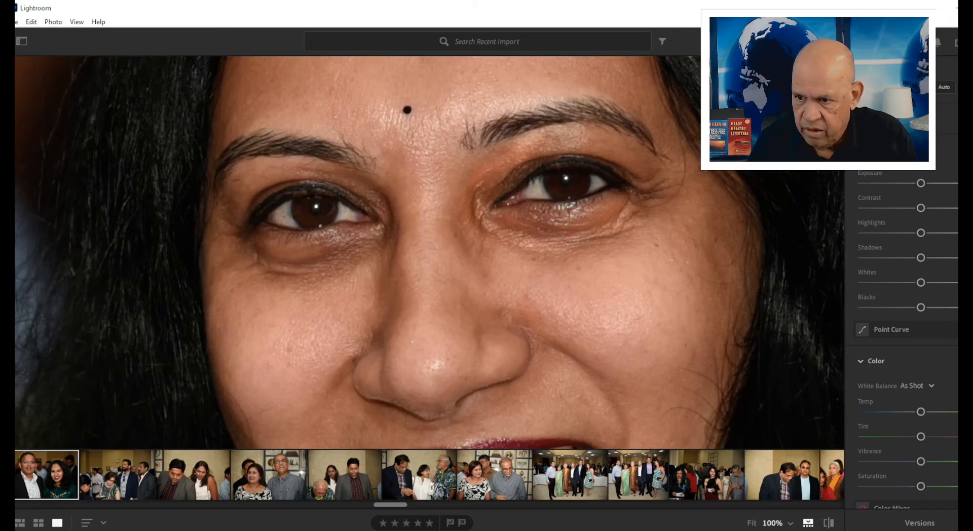
{"action": "scroll", "coordinate": [903, 304], "scroll_direction": "down", "scroll_amount": 3}
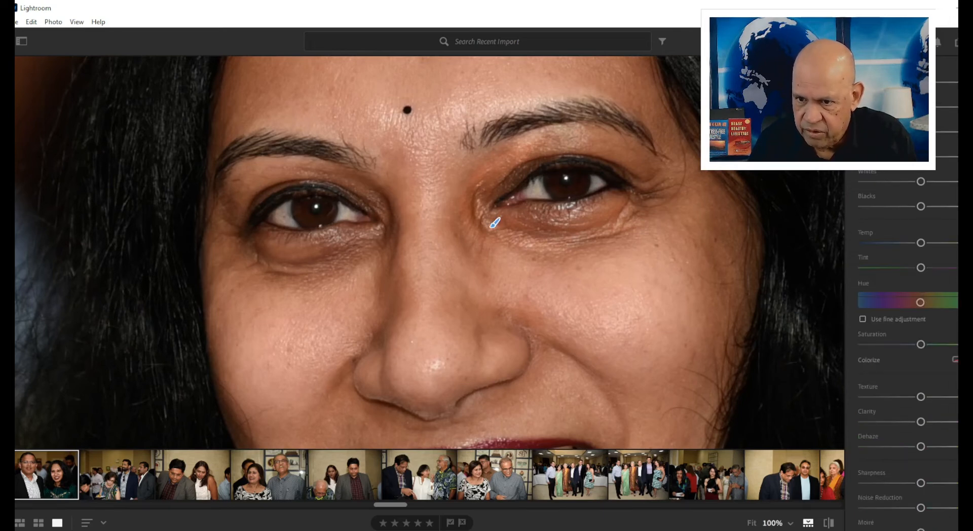
{"action": "scroll", "coordinate": [902, 299], "scroll_direction": "up", "scroll_amount": 4}
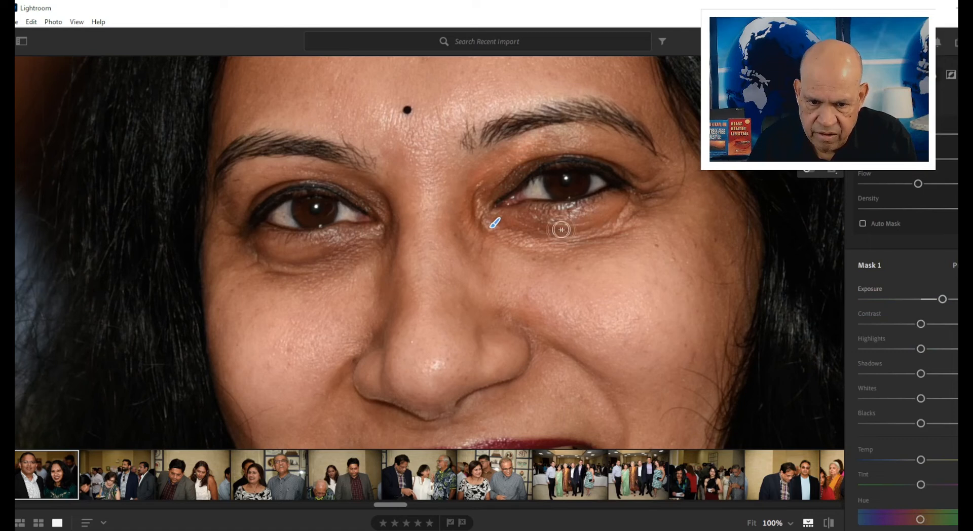
{"action": "mouse_move", "coordinate": [526, 213]}
{"action": "left_mouse_down"}
{"action": "mouse_move", "coordinate": [580, 210]}
{"action": "mouse_move", "coordinate": [534, 223]}
{"action": "mouse_move", "coordinate": [535, 214]}
{"action": "mouse_move", "coordinate": [596, 208]}
{"action": "mouse_move", "coordinate": [523, 214]}
{"action": "mouse_move", "coordinate": [602, 198]}
{"action": "mouse_move", "coordinate": [521, 224]}
{"action": "mouse_move", "coordinate": [558, 228]}
{"action": "left_mouse_up"}
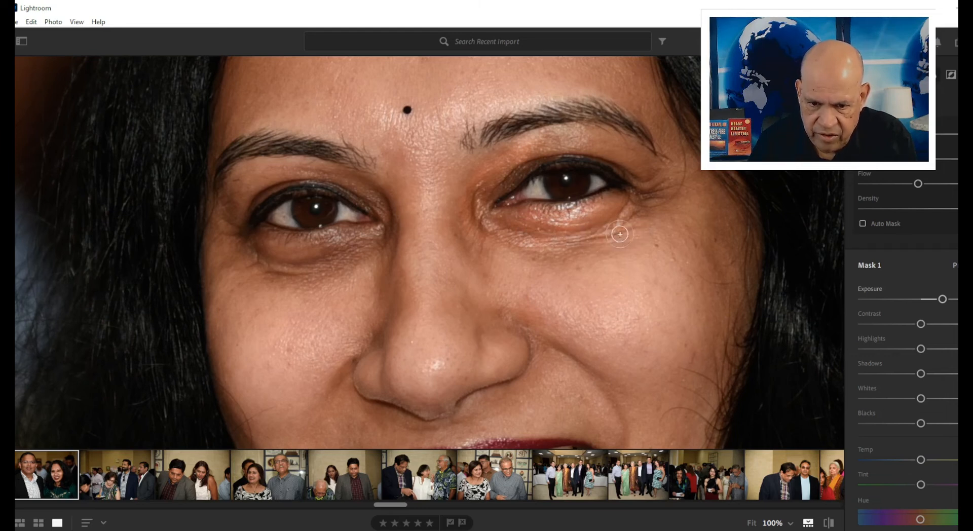
{"action": "left_click_drag", "start_coordinate": [608, 236], "coordinate": [586, 240]}
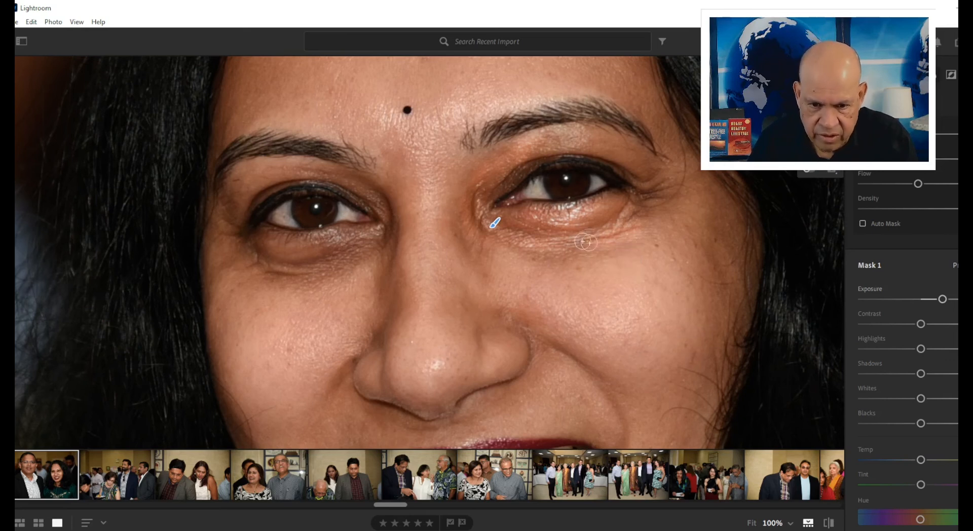
{"action": "key", "text": "Return"}
{"action": "left_click", "coordinate": [681, 314]}
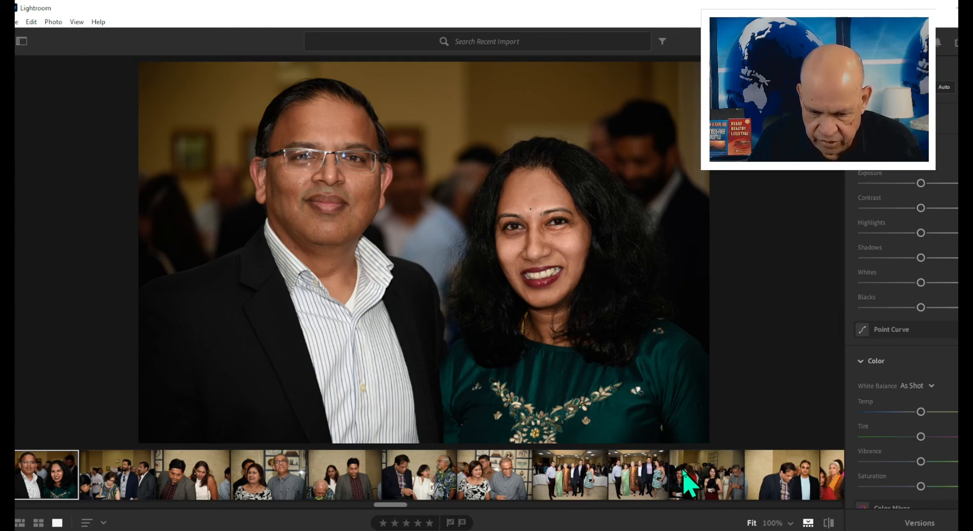
- Open the photo of two men holding glasses and examine the eyes of the man in the black striped shirt at 100%
{"action": "scroll", "coordinate": [687, 484], "scroll_direction": "down", "scroll_amount": 10}
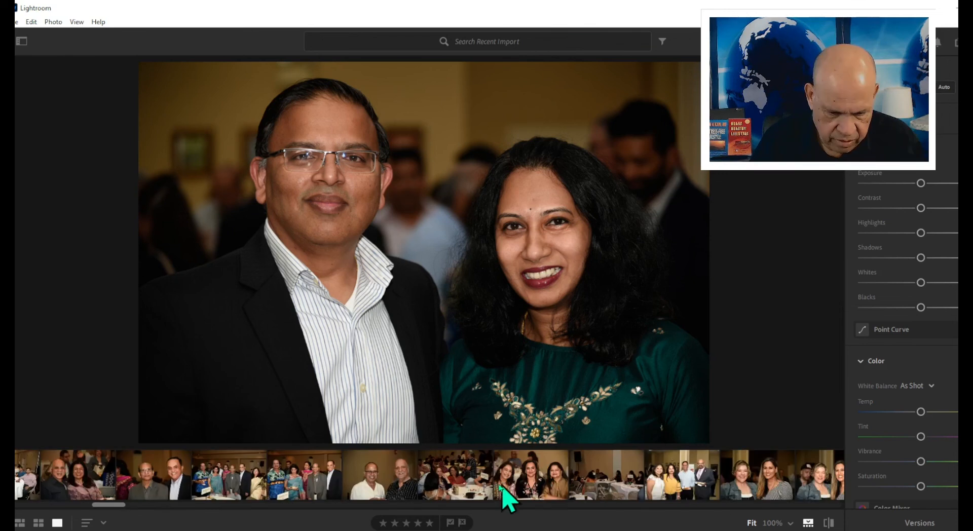
{"action": "left_click", "coordinate": [401, 482]}
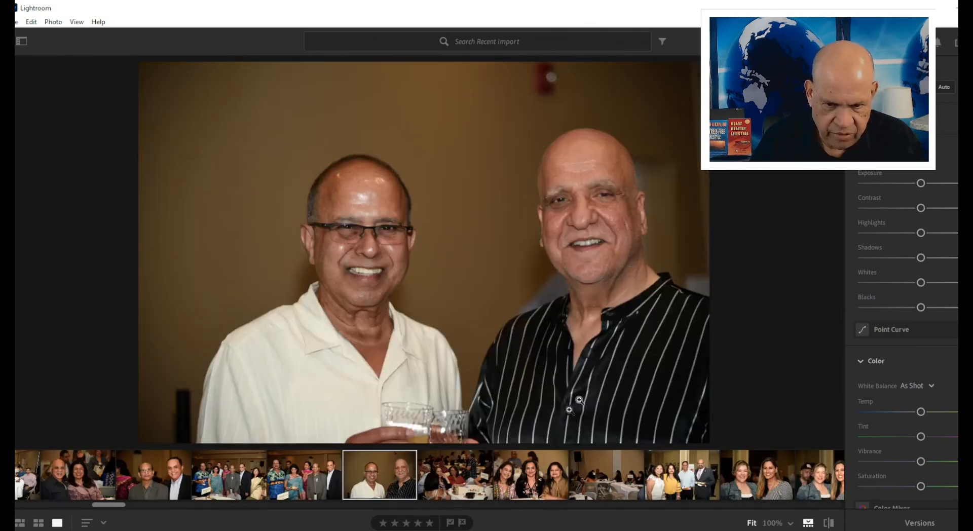
{"action": "left_click", "coordinate": [556, 213]}
{"action": "left_click_drag", "start_coordinate": [651, 226], "coordinate": [405, 428]}
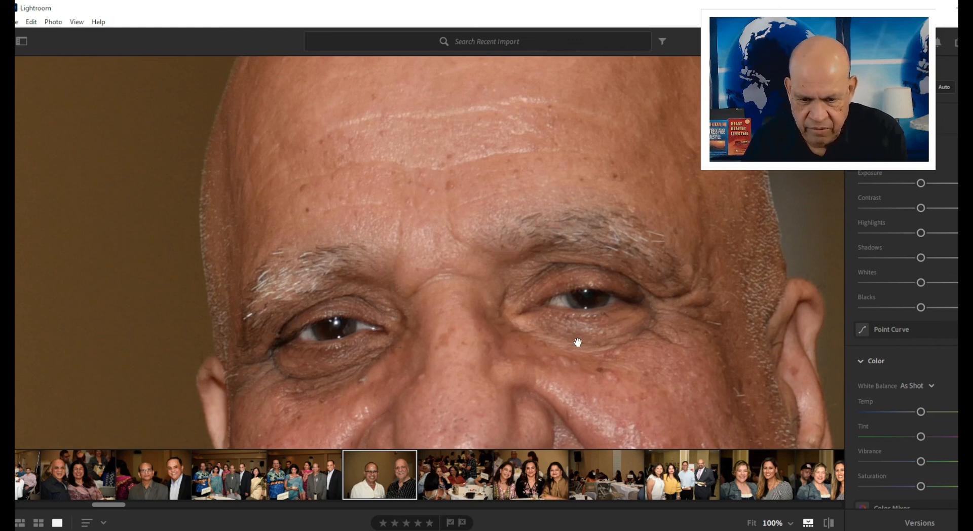
{"action": "left_click", "coordinate": [648, 358]}
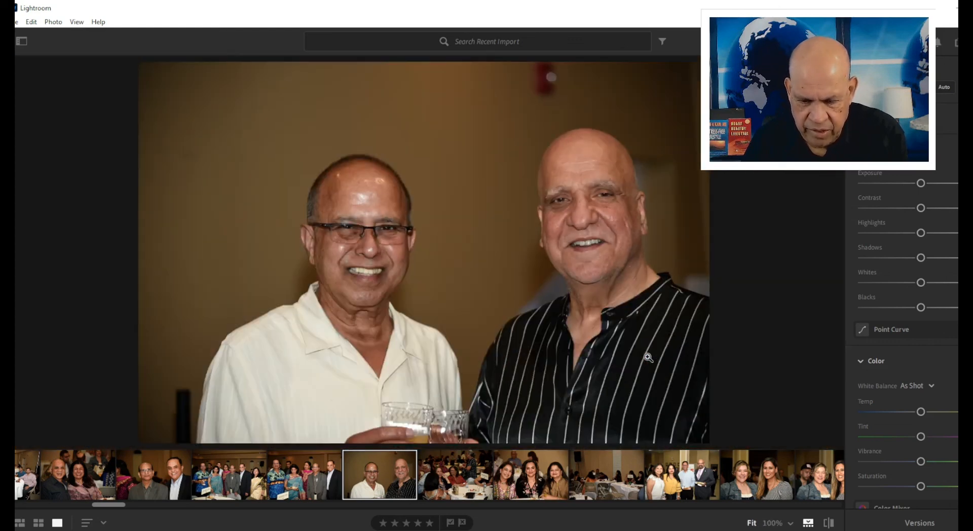